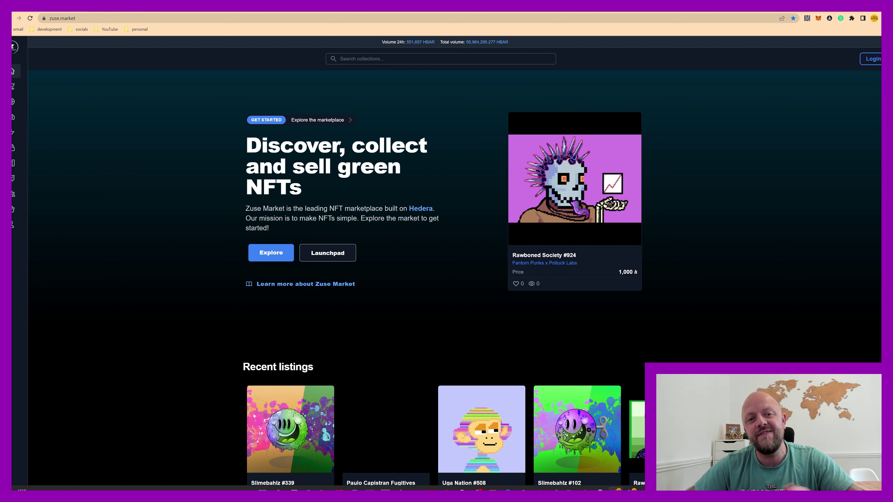
Switch to the HBAR Foundation article tab in the browser
{"action": "left_click", "coordinate": [126, 7]}
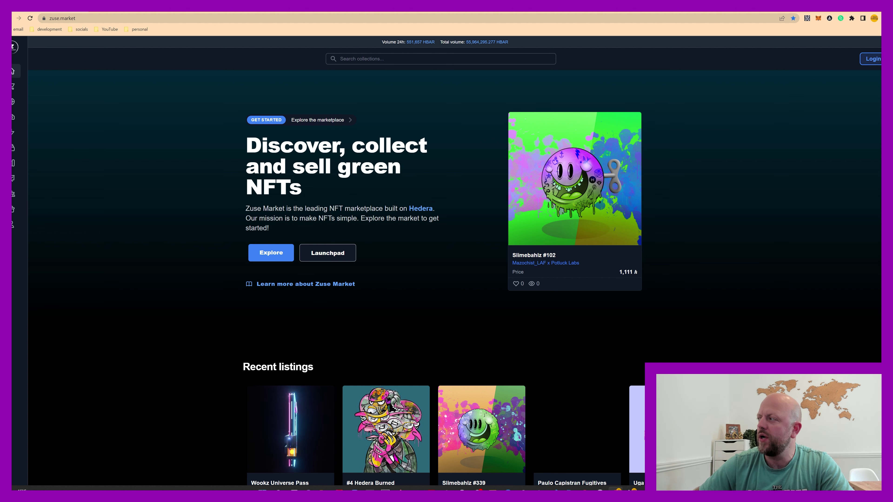
Log in through the HashPack Chrome extension, unlocking the wallet with its password and approving the Zuse Market connection
{"action": "left_click", "coordinate": [875, 60]}
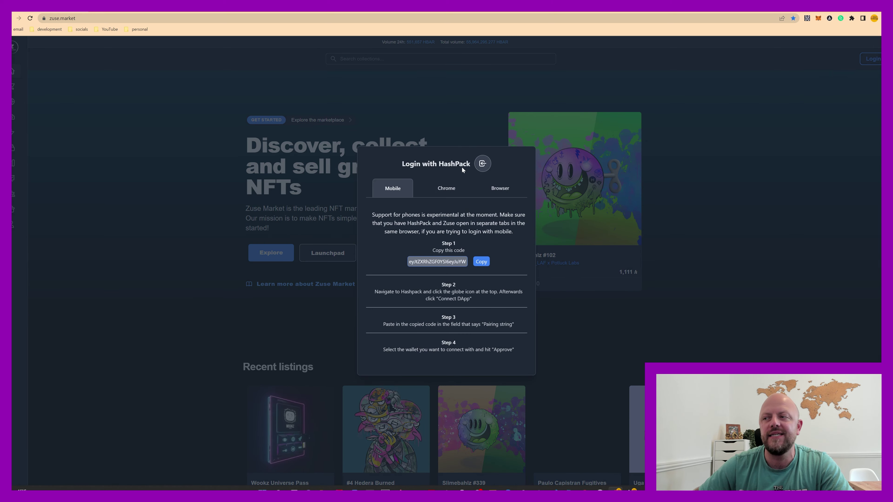
{"action": "left_click", "coordinate": [449, 188]}
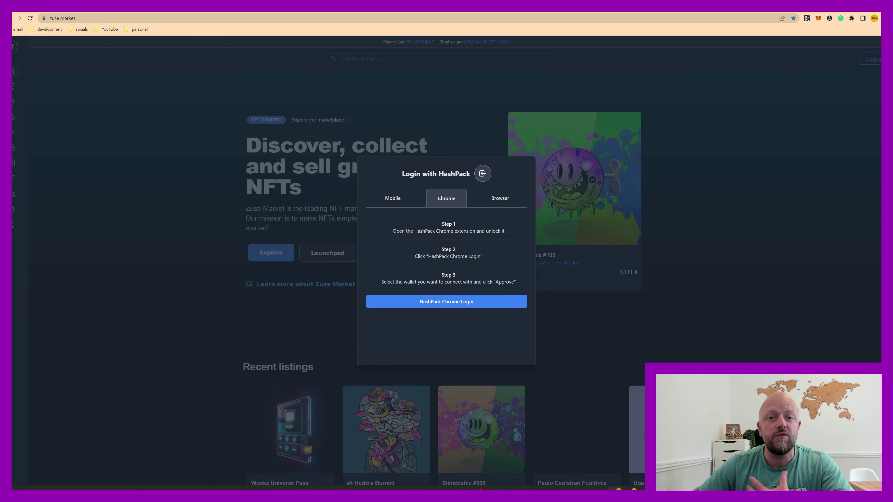
{"action": "left_click", "coordinate": [444, 302]}
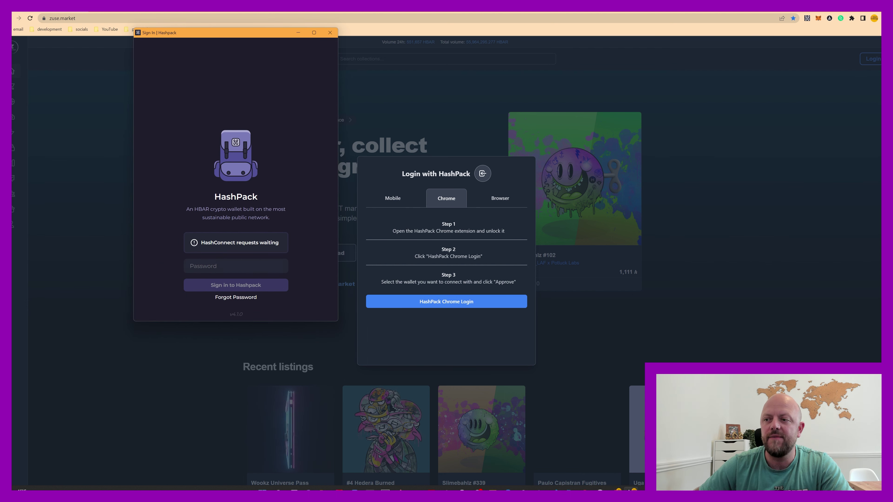
{"action": "type", "text": "•"}
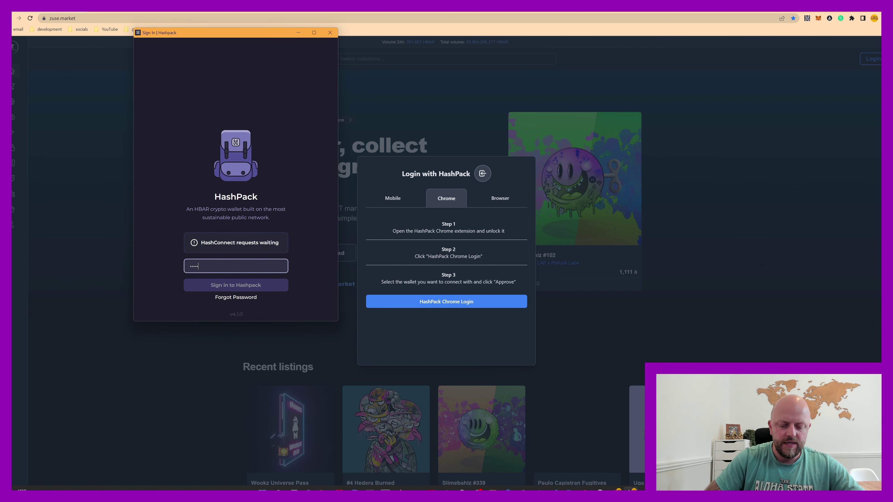
{"action": "type", "text": "••••••••"}
{"action": "key", "text": "Return"}
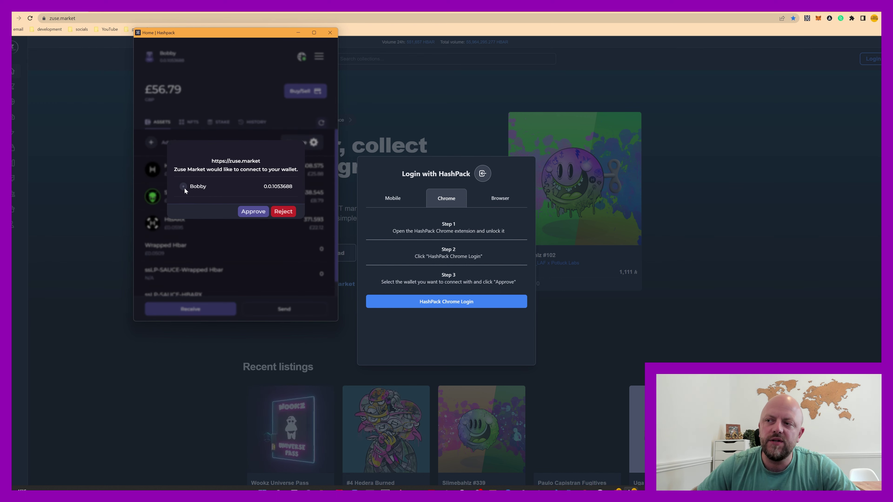
{"action": "left_click", "coordinate": [254, 211]}
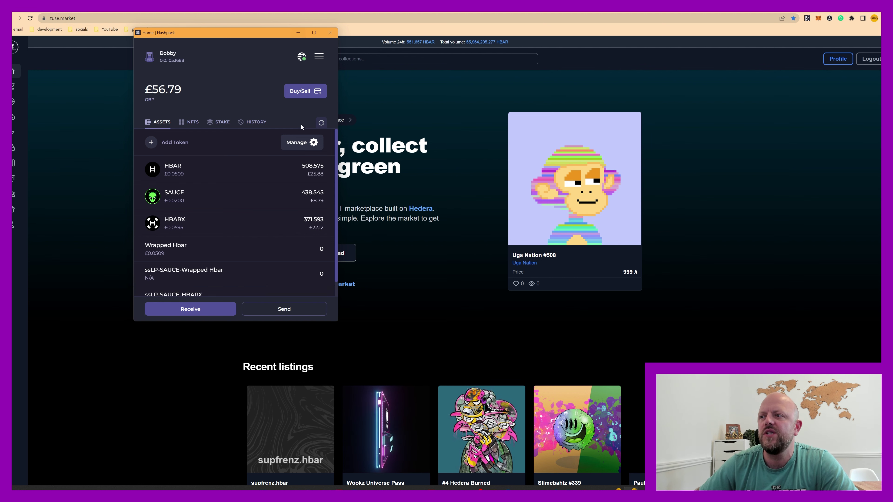
Open the Profile page, approve HashPack authentication for editing, and save the profile details
{"action": "left_click", "coordinate": [298, 32]}
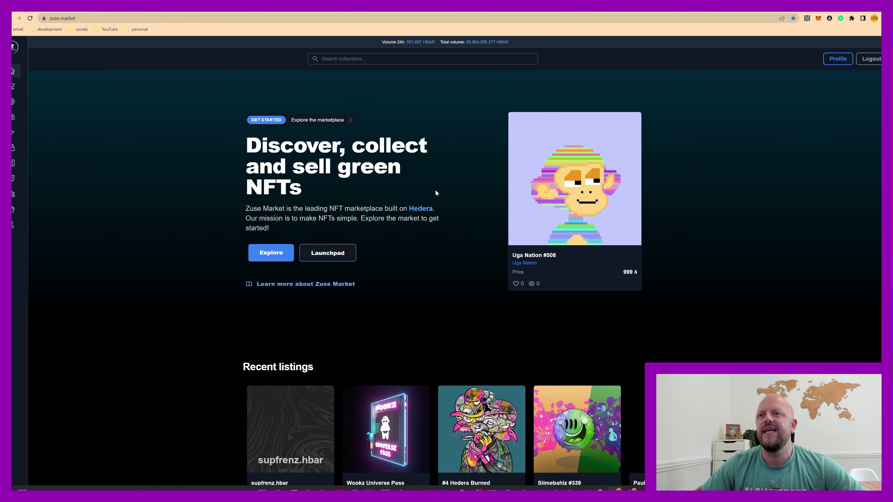
{"action": "left_click", "coordinate": [838, 59]}
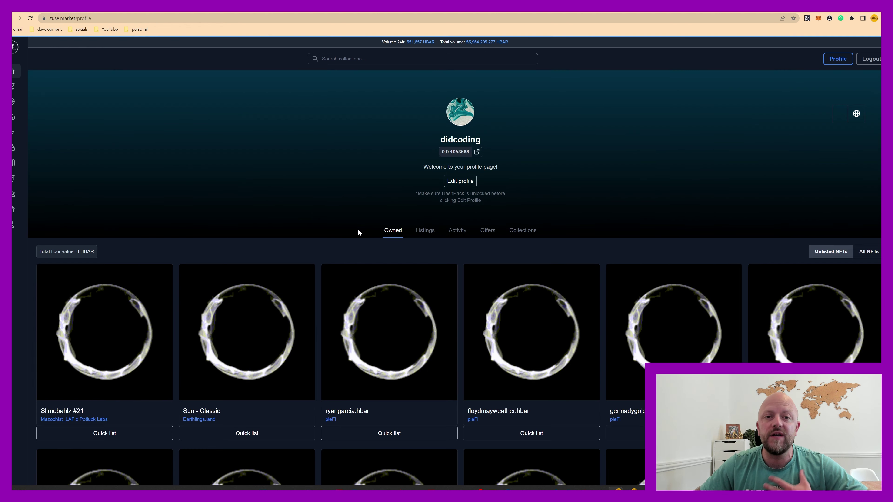
{"action": "left_click", "coordinate": [469, 182]}
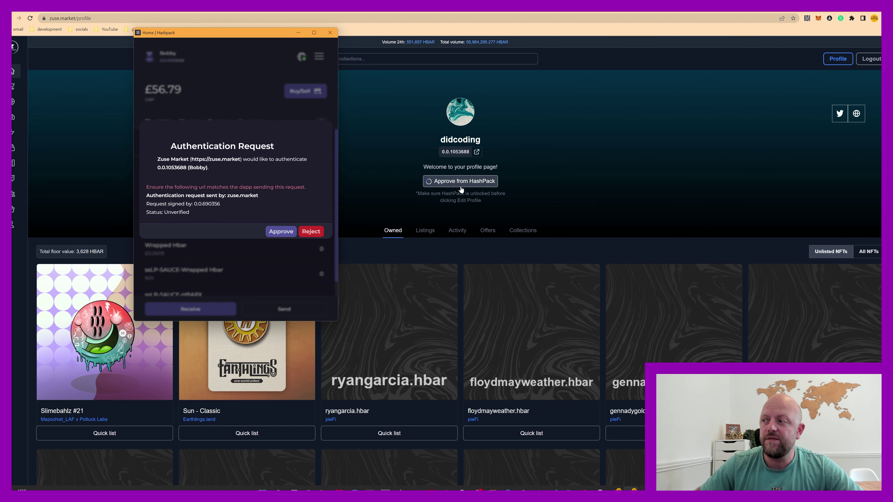
{"action": "left_click", "coordinate": [281, 232]}
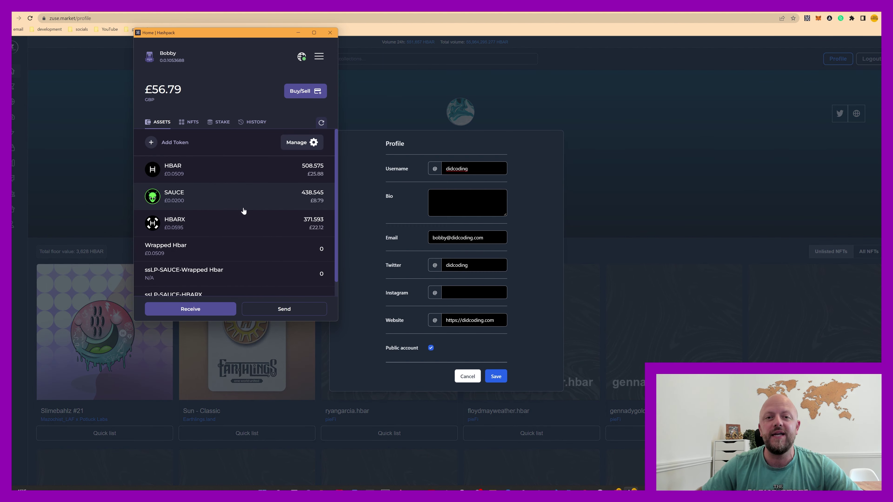
{"action": "left_click", "coordinate": [299, 32]}
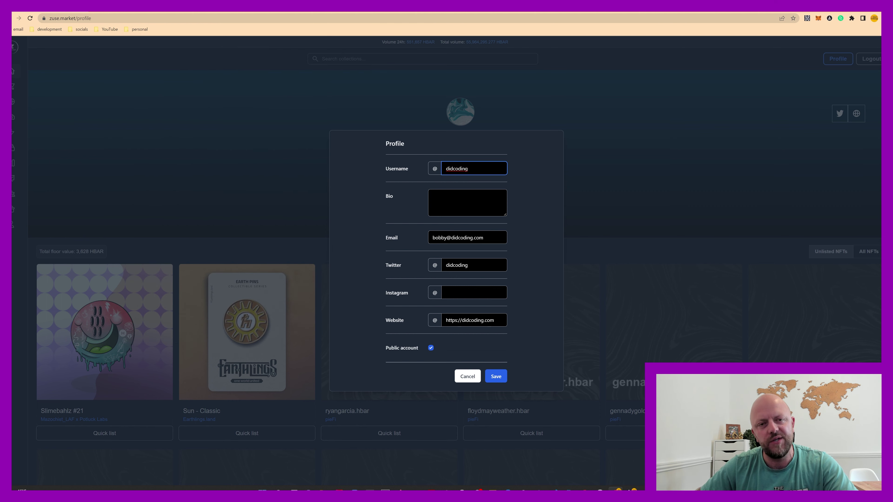
{"action": "left_click", "coordinate": [499, 378]}
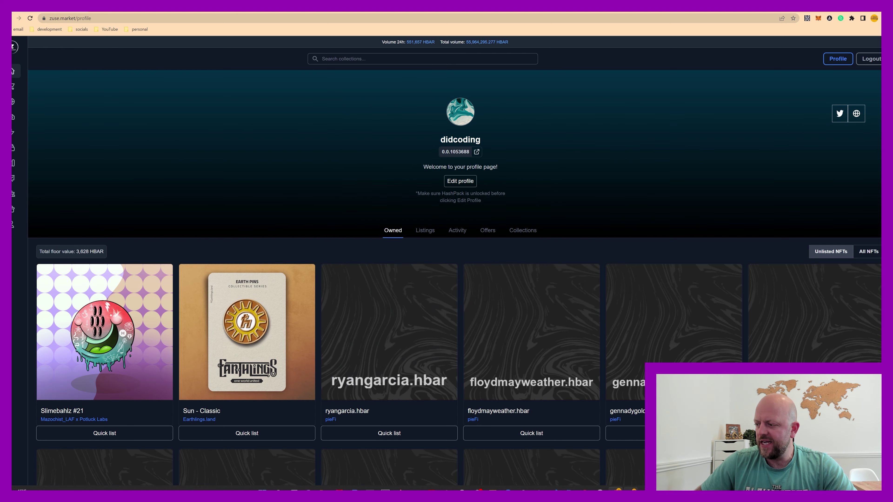
{"action": "left_click", "coordinate": [192, 127]}
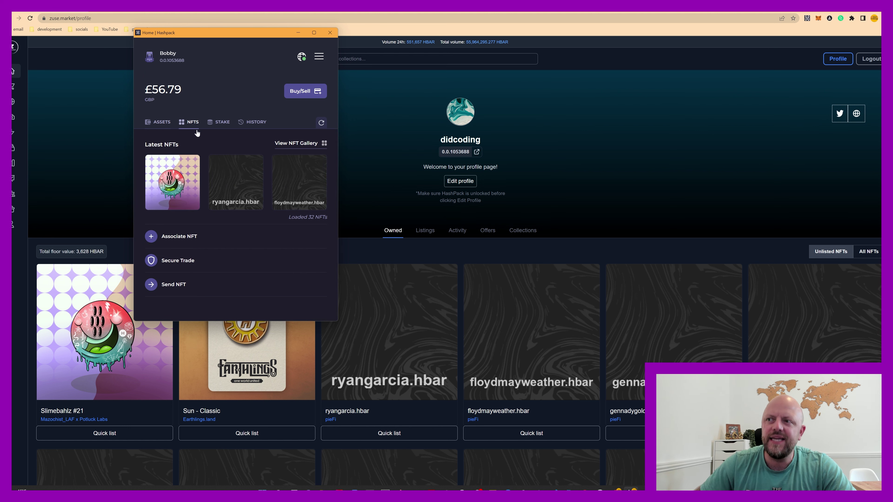
{"action": "left_click", "coordinate": [297, 143]}
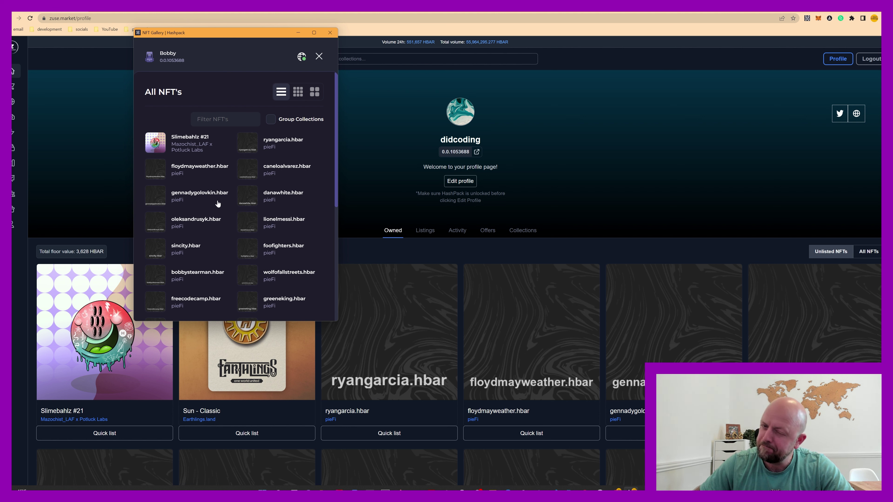
{"action": "scroll", "coordinate": [218, 203], "scroll_direction": "down", "scroll_amount": 6}
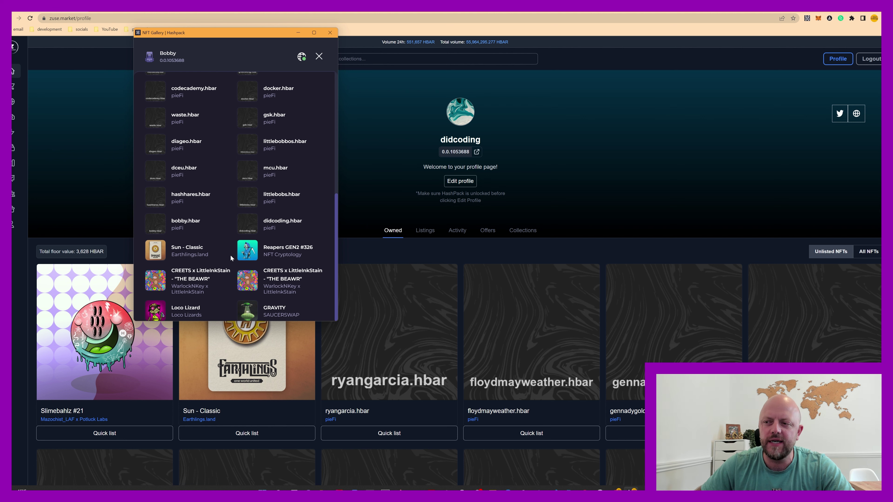
{"action": "left_click", "coordinate": [298, 33]}
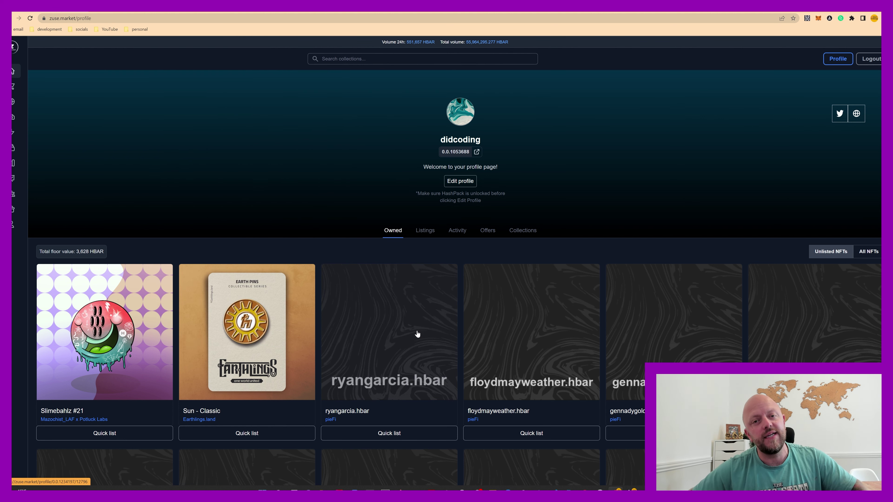
View the profile's Listings, Activity, Offers and Collections tabs in turn
{"action": "left_click", "coordinate": [430, 233]}
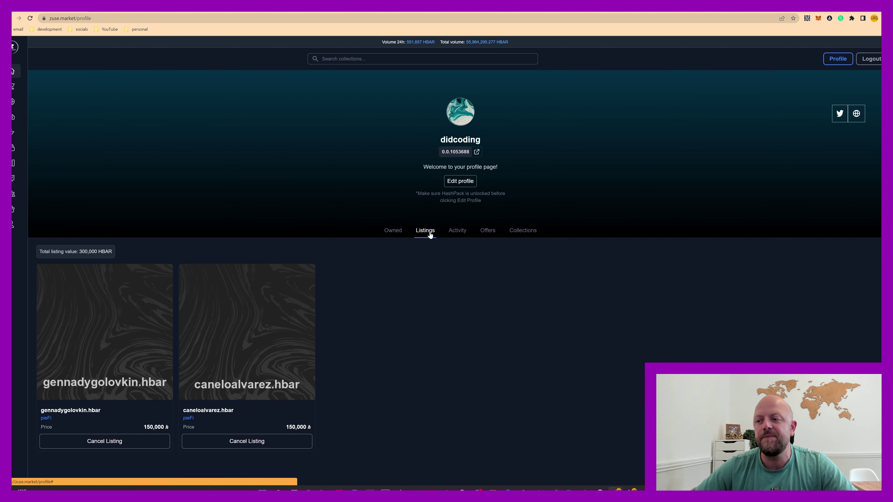
{"action": "left_click", "coordinate": [458, 233]}
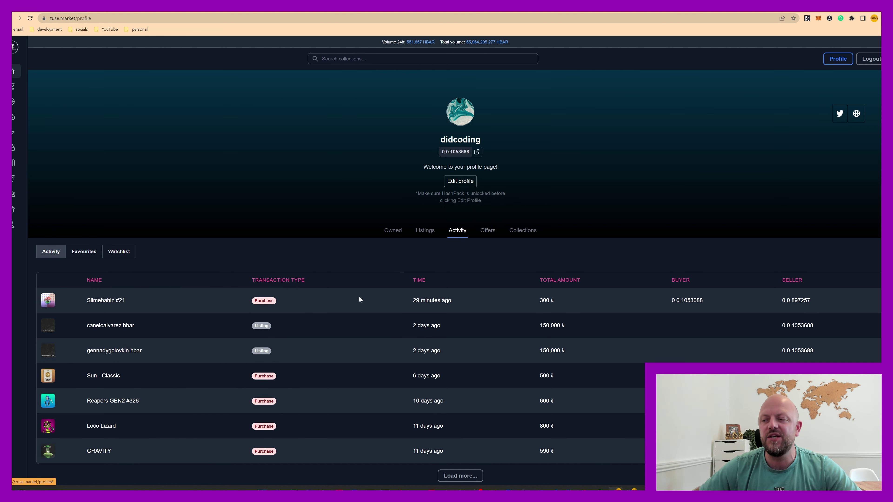
{"action": "left_click", "coordinate": [488, 231]}
{"action": "left_click", "coordinate": [526, 235]}
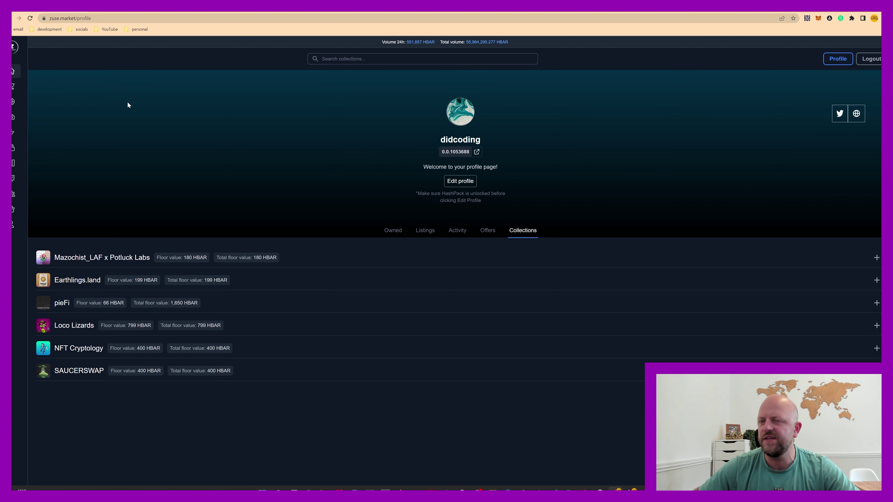
{"action": "mouse_move", "coordinate": [24, 87]}
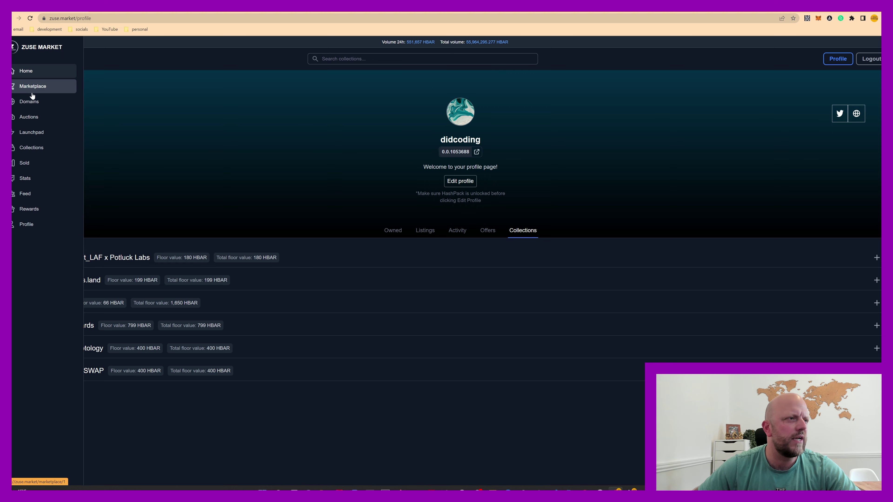
Open Current Listings, check the sort options, and browse the Rawboned Society #482 page at 800 HBAR
{"action": "left_click", "coordinate": [22, 88]}
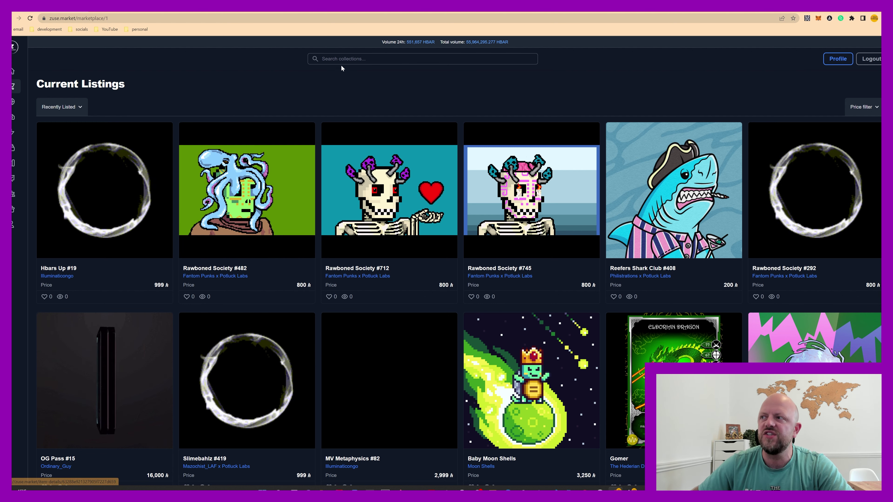
{"action": "left_click", "coordinate": [80, 107]}
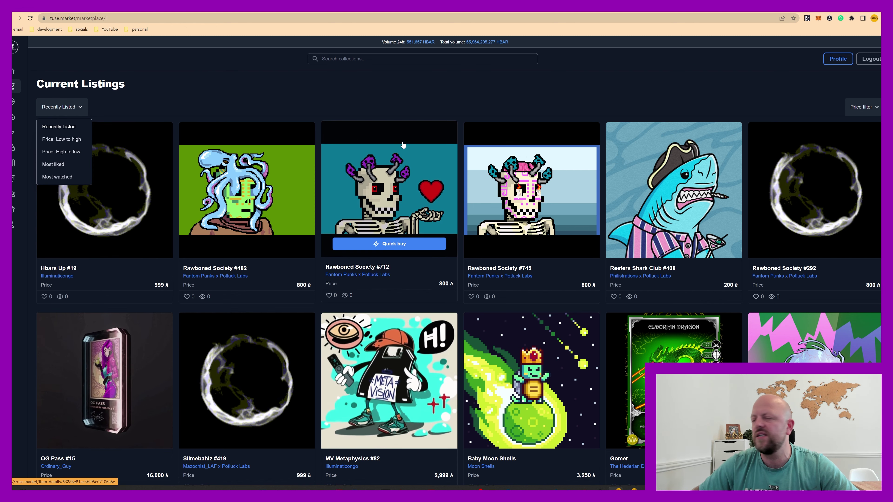
{"action": "mouse_move", "coordinate": [305, 137]}
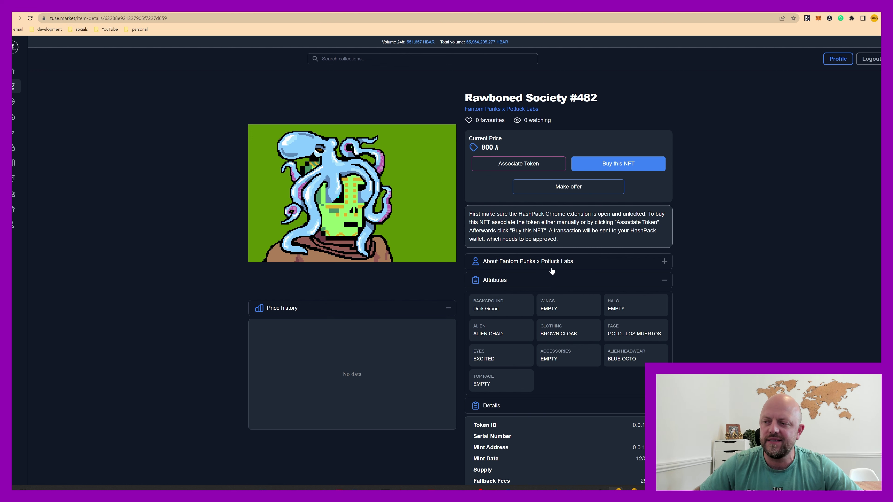
{"action": "scroll", "coordinate": [552, 275], "scroll_direction": "down", "scroll_amount": 5}
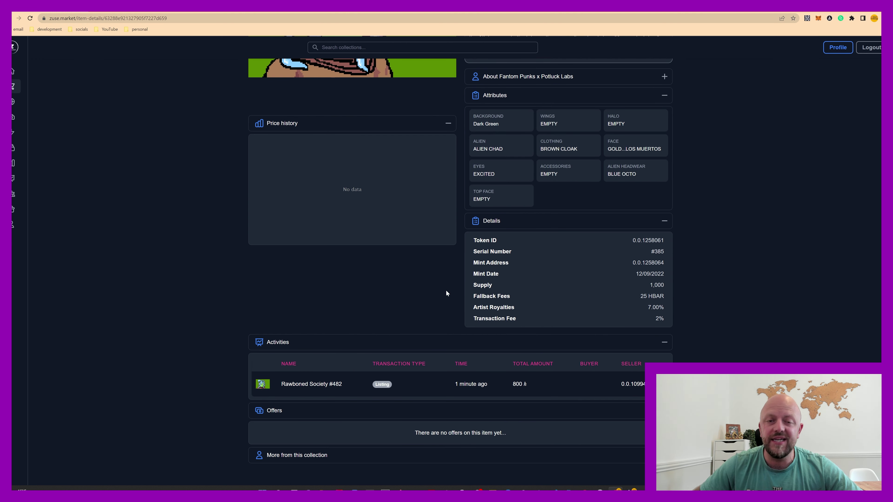
{"action": "scroll", "coordinate": [438, 290], "scroll_direction": "up", "scroll_amount": 5}
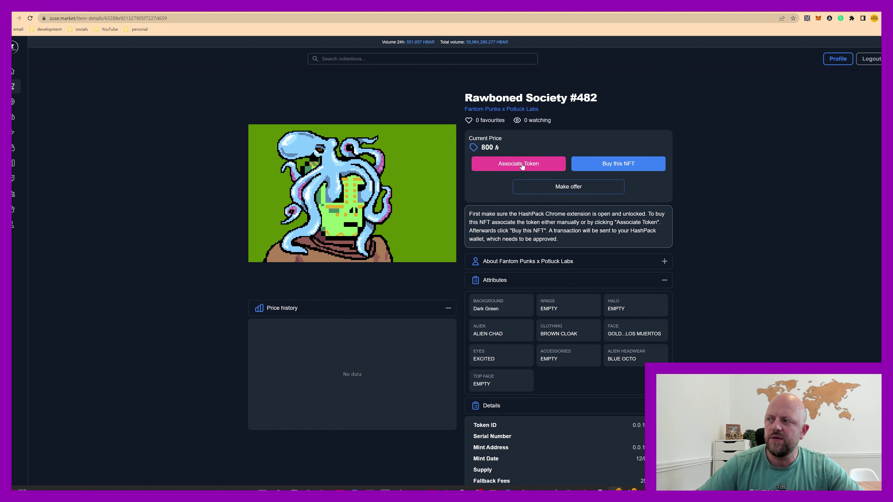
Return to the Marketplace listings and open Reefers Shark Club #408, priced at 200 HBAR
{"action": "left_click", "coordinate": [31, 86]}
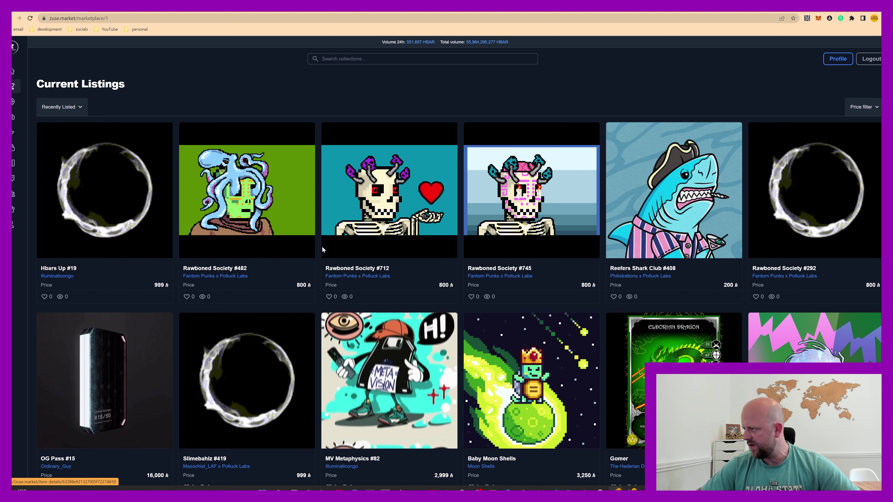
{"action": "scroll", "coordinate": [347, 247], "scroll_direction": "down", "scroll_amount": 1}
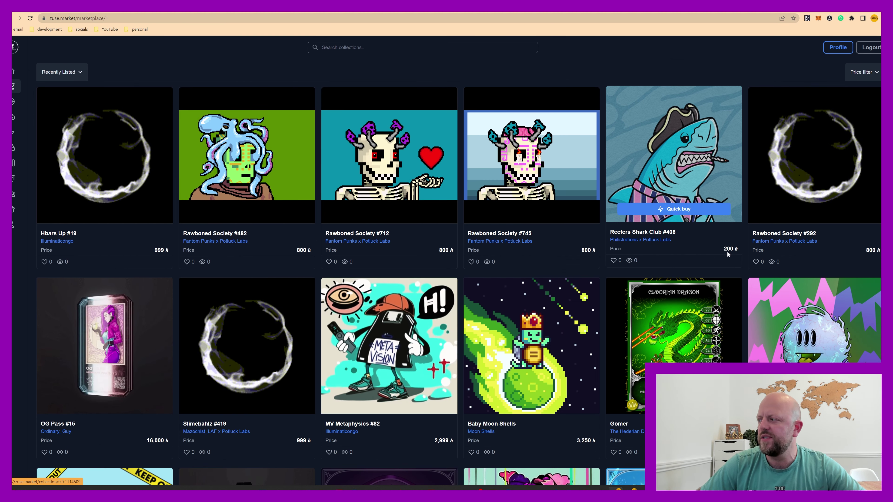
{"action": "left_click", "coordinate": [676, 166]}
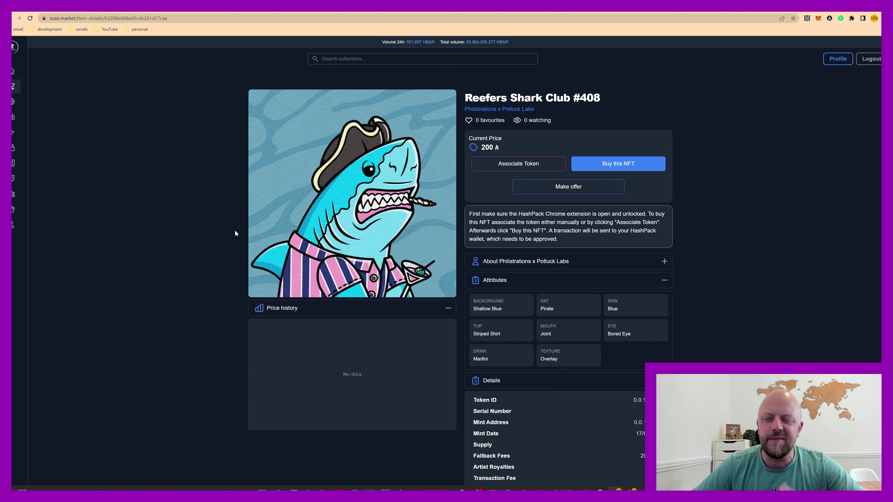
Associate the Reefers Shark Club token with the HashPack wallet and dismiss the success confirmation
{"action": "left_click", "coordinate": [512, 168]}
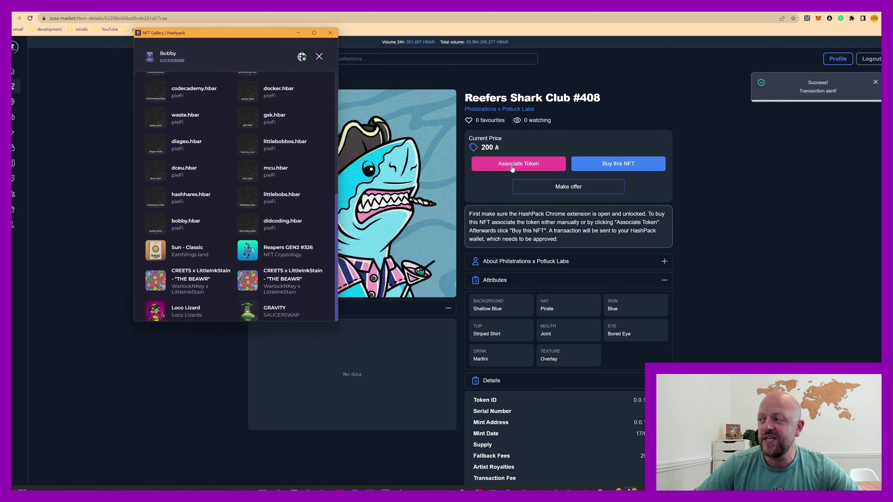
{"action": "left_click", "coordinate": [282, 293]}
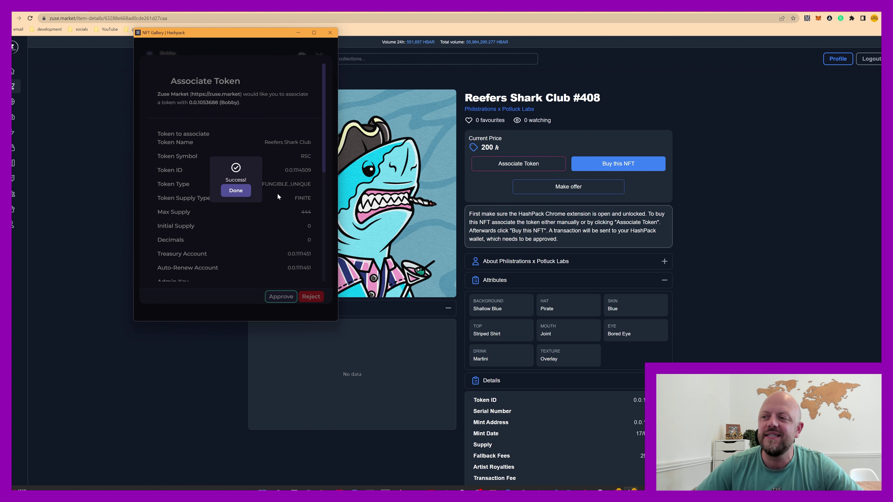
{"action": "left_click", "coordinate": [241, 192]}
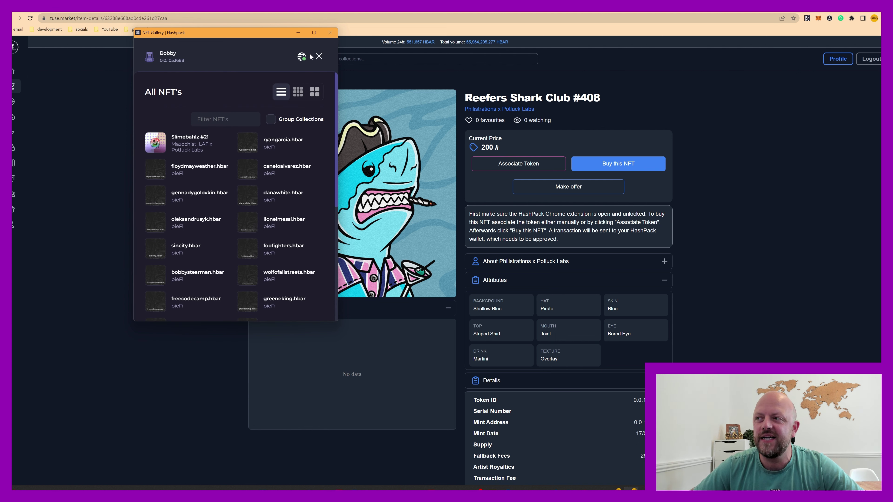
Make a 150 HBAR offer on Reefers Shark Club #408
{"action": "left_click", "coordinate": [592, 191]}
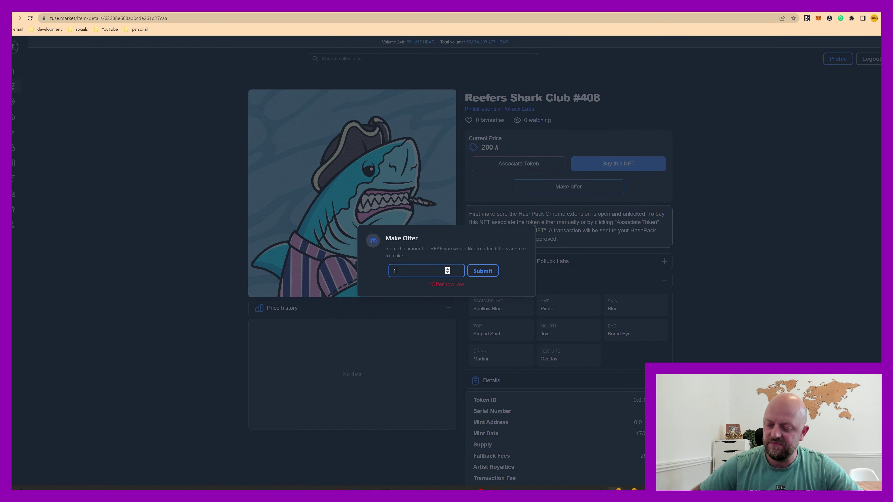
{"action": "type", "text": "150"}
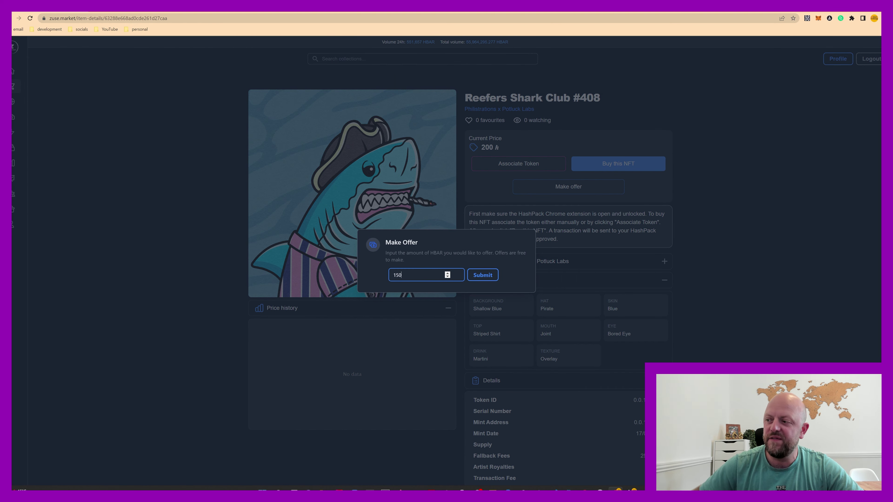
{"action": "left_click", "coordinate": [483, 278]}
Buy Reefers Shark Club #408 for 200 HBAR, approving the transaction in HashPack
{"action": "left_click", "coordinate": [623, 167]}
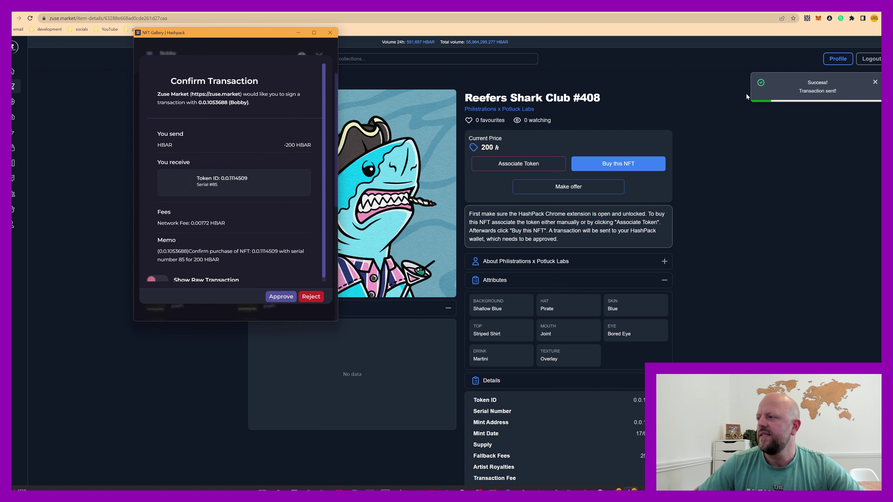
{"action": "left_click", "coordinate": [281, 297]}
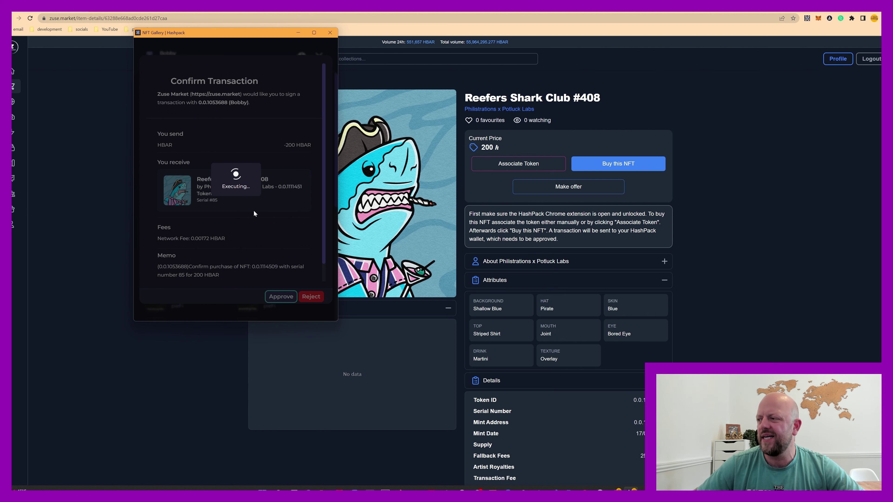
{"action": "left_click", "coordinate": [236, 191]}
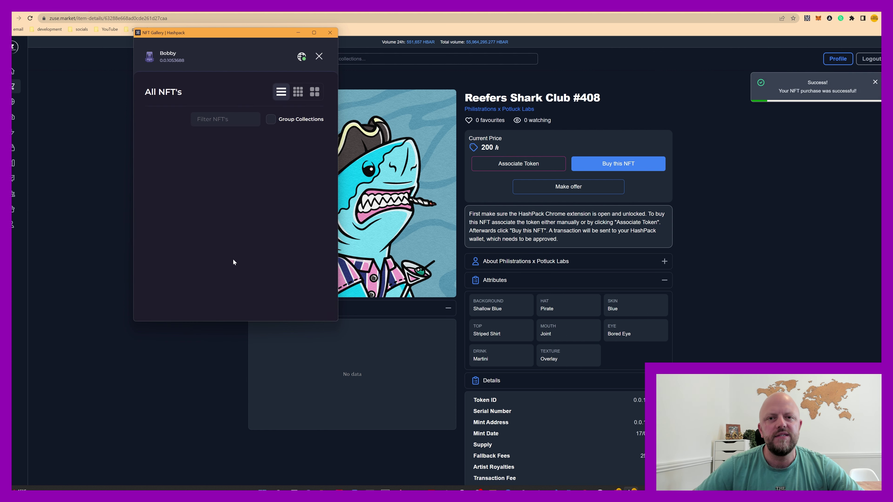
Visit the Domains listings, then Auctions, then the Launchpad featuring DØP3 Punks and Hyperpunks
{"action": "left_click", "coordinate": [209, 370]}
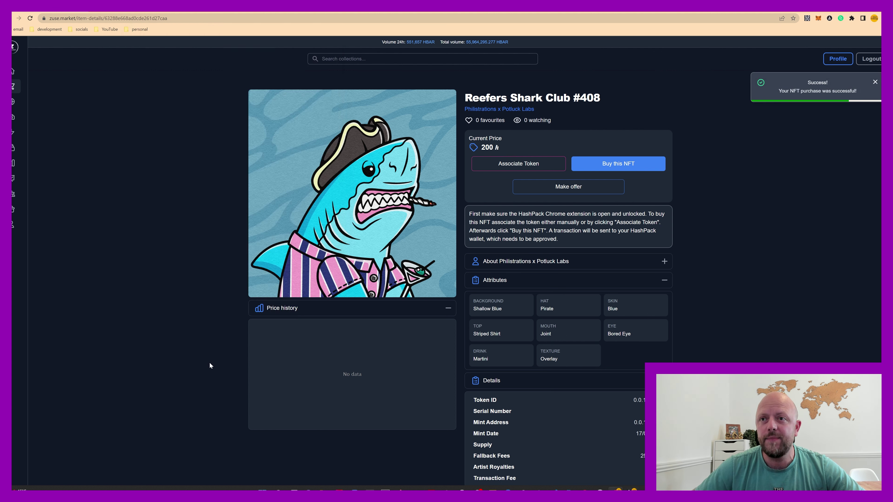
{"action": "left_click", "coordinate": [20, 104]}
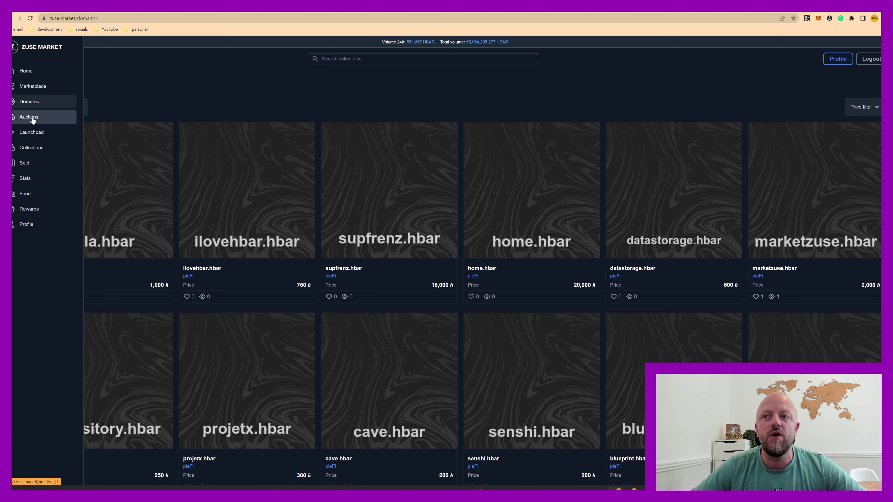
{"action": "left_click", "coordinate": [31, 117]}
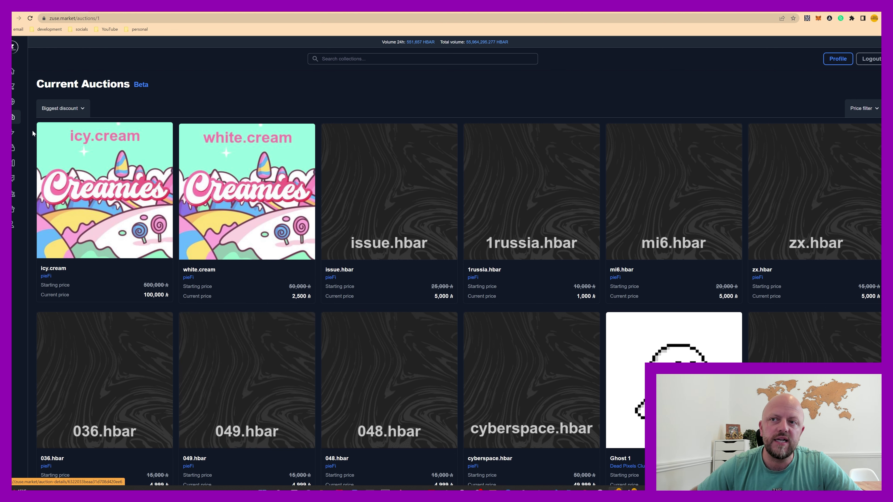
{"action": "left_click", "coordinate": [41, 134]}
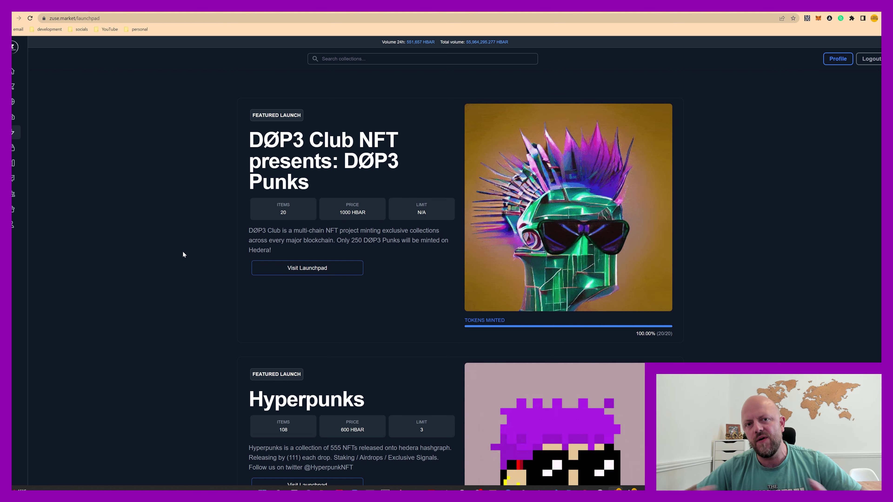
View the sold-out DØP3 Punks launch page, then the Collections ranked by 24h volume
{"action": "left_click", "coordinate": [280, 275]}
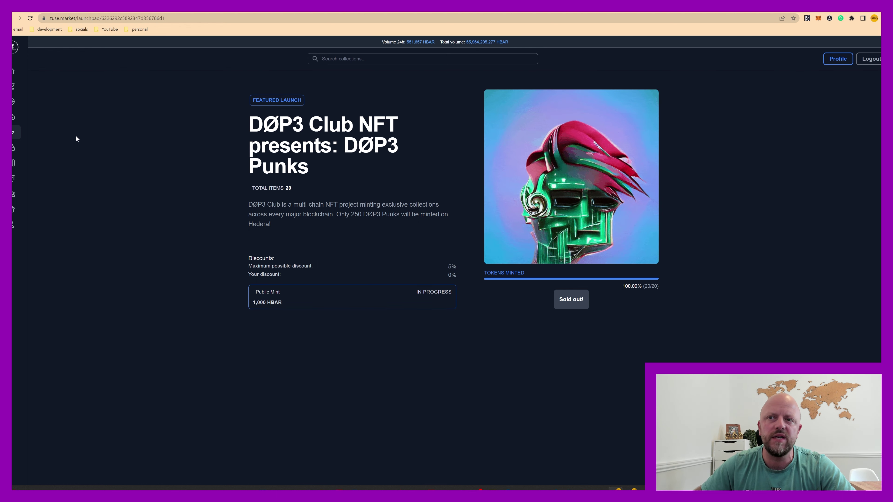
{"action": "left_click", "coordinate": [48, 150]}
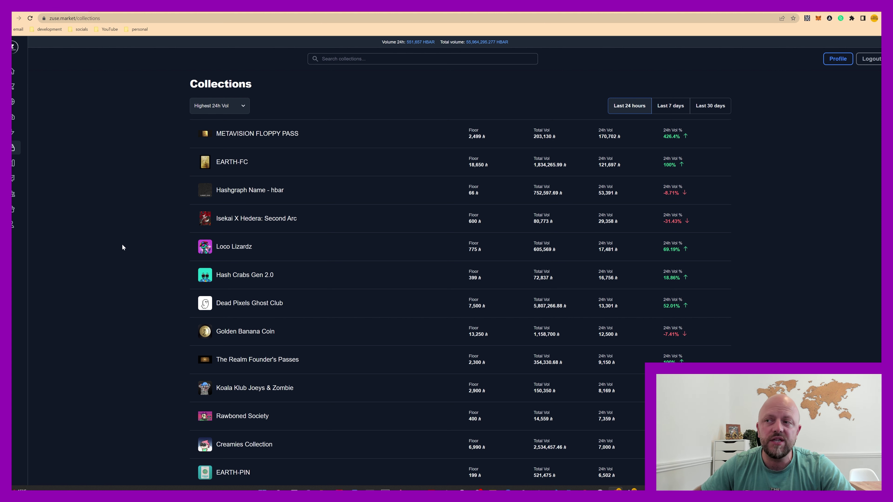
Browse recently sold NFTs and the Rewards Redeem section, then return to the profile
{"action": "left_click", "coordinate": [22, 163]}
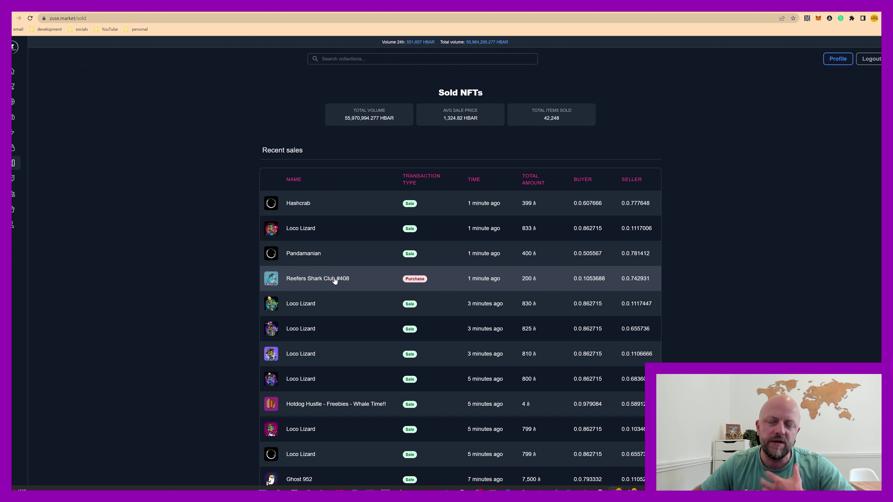
{"action": "mouse_move", "coordinate": [21, 179]}
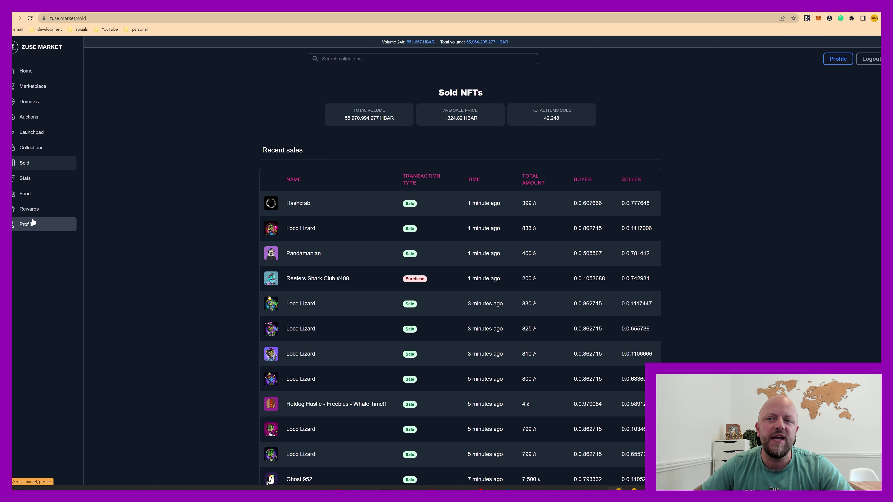
{"action": "left_click", "coordinate": [33, 210]}
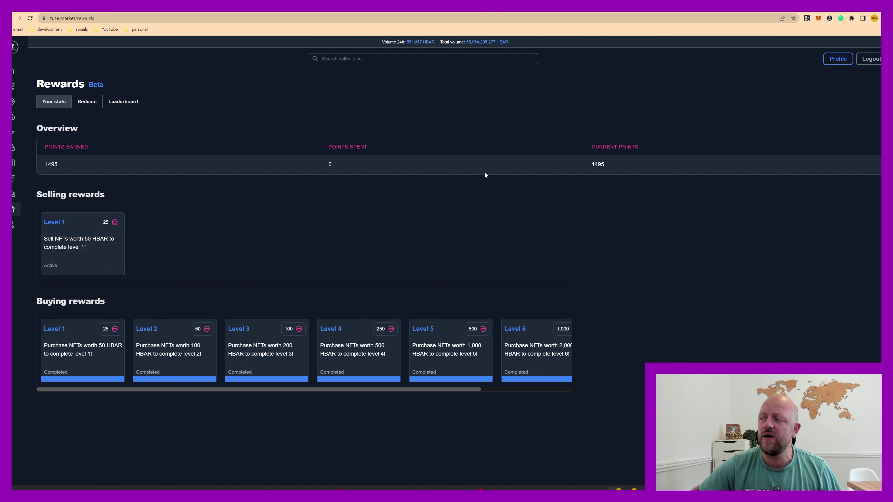
{"action": "left_click", "coordinate": [88, 103]}
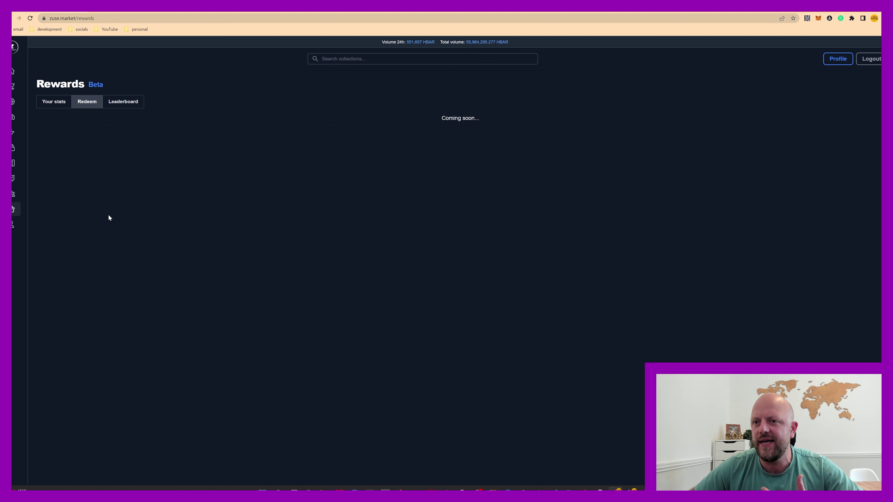
{"action": "mouse_move", "coordinate": [16, 208]}
{"action": "left_click", "coordinate": [31, 227]}
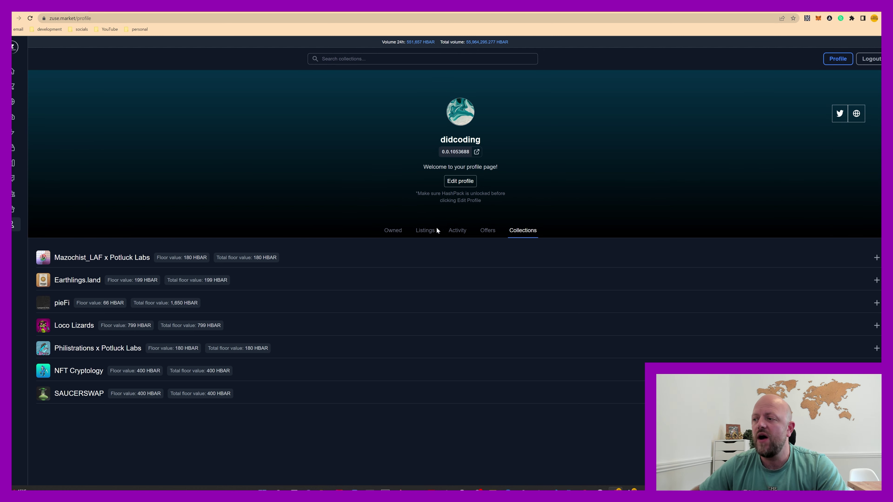
Check the two active .hbar listings, then scroll through the 29 owned NFTs (3,808 HBAR floor)
{"action": "left_click", "coordinate": [426, 230]}
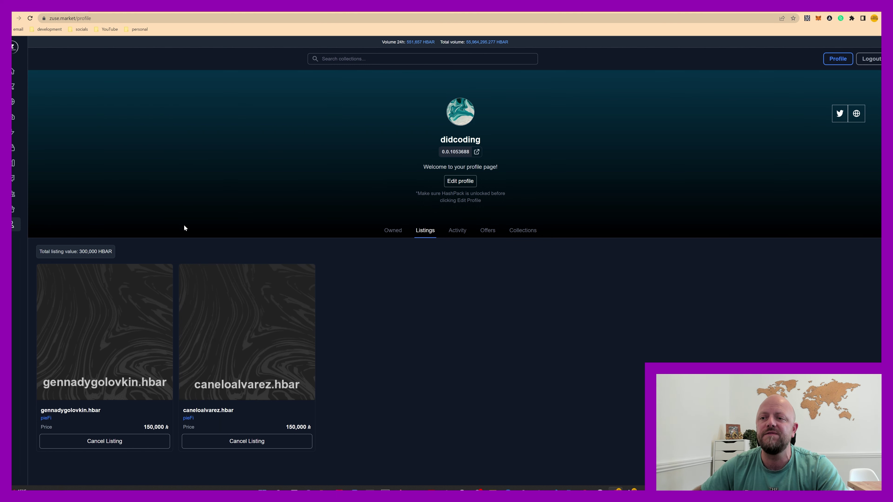
{"action": "left_click", "coordinate": [394, 233]}
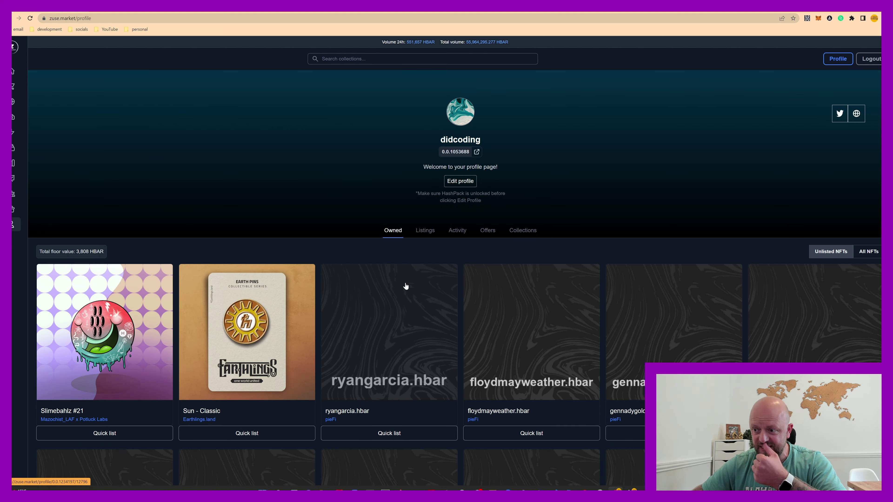
{"action": "scroll", "coordinate": [406, 286], "scroll_direction": "down", "scroll_amount": 12}
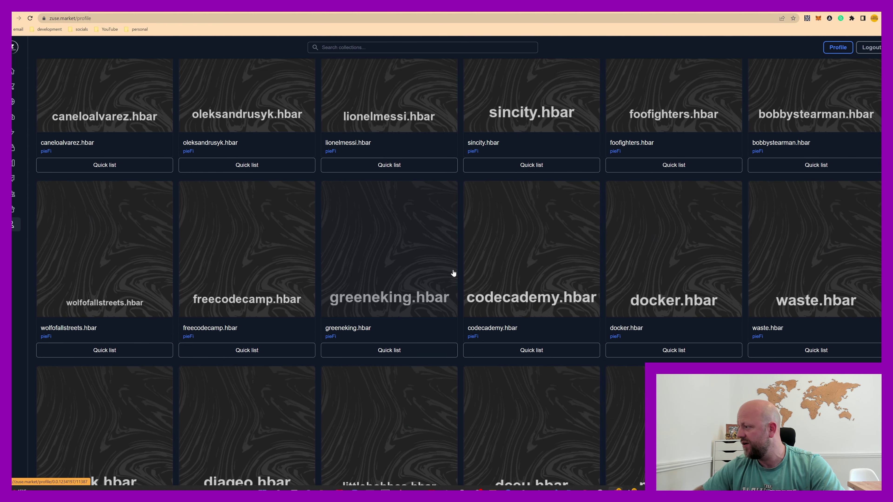
{"action": "scroll", "coordinate": [193, 258], "scroll_direction": "down", "scroll_amount": 3}
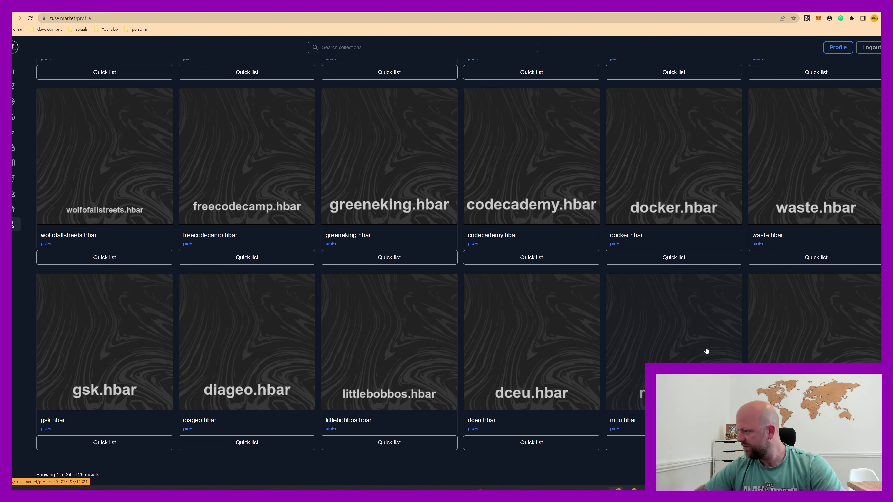
{"action": "scroll", "coordinate": [353, 341], "scroll_direction": "up", "scroll_amount": 10}
{"action": "scroll", "coordinate": [525, 327], "scroll_direction": "down", "scroll_amount": 7}
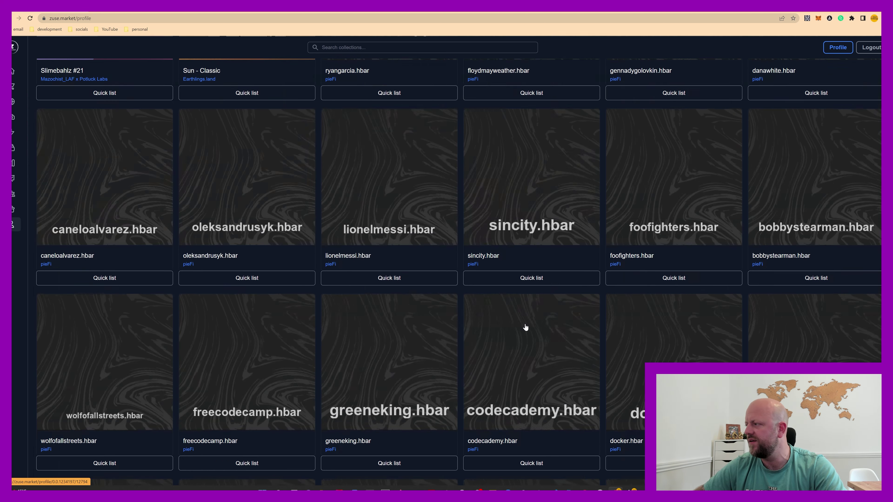
{"action": "scroll", "coordinate": [525, 327], "scroll_direction": "up", "scroll_amount": 8}
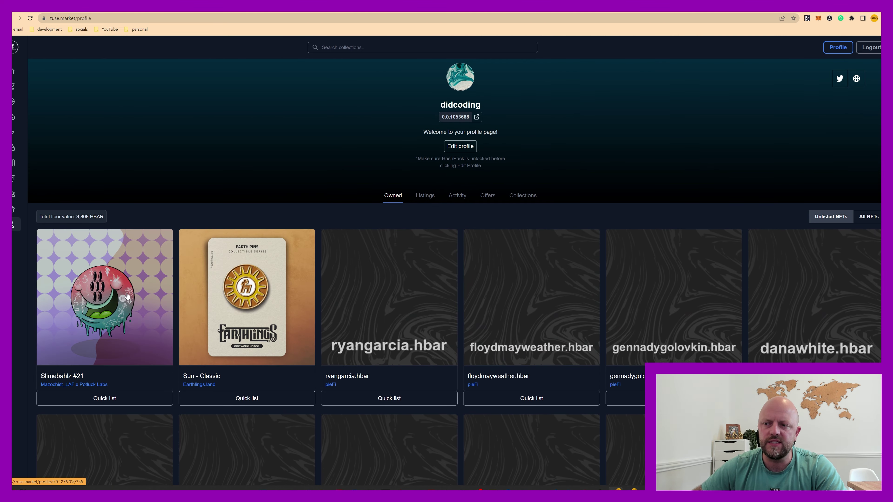
List Slimebahlz #21 at 400 HBAR, approve it in HashPack, and return to the profile
{"action": "left_click", "coordinate": [127, 293]}
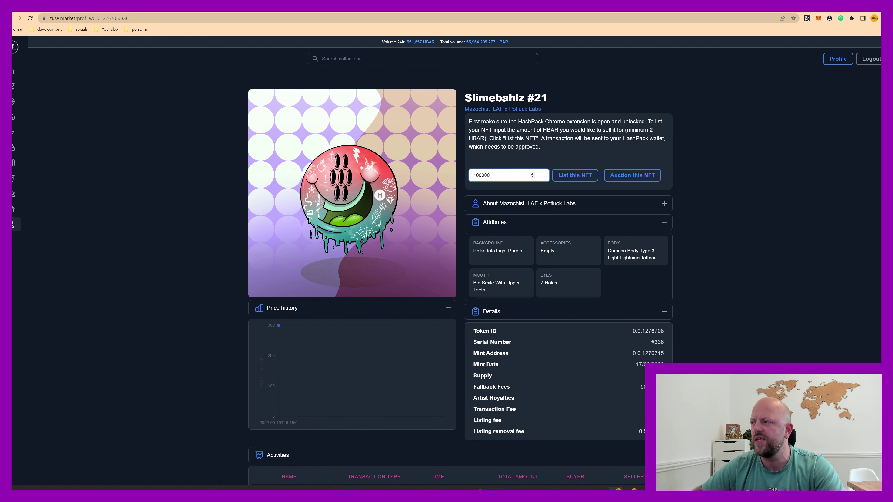
{"action": "type", "text": "100000"}
{"action": "key", "text": "ctrl+a"}
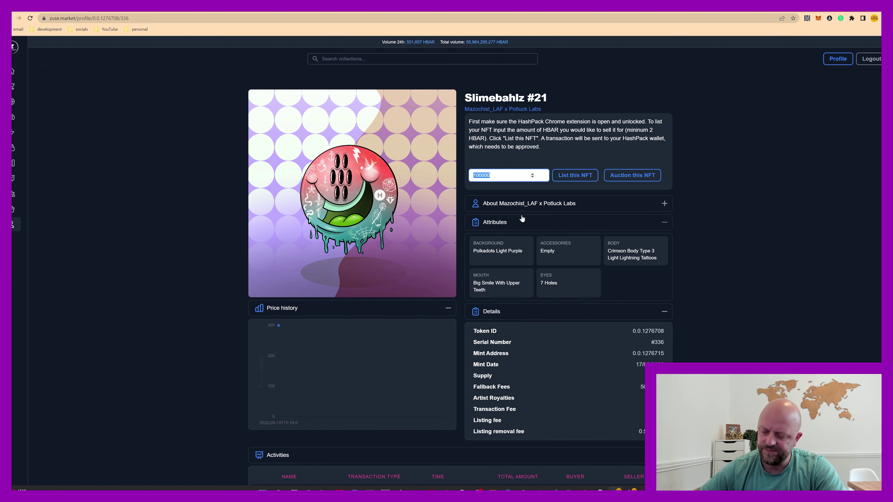
{"action": "type", "text": "400"}
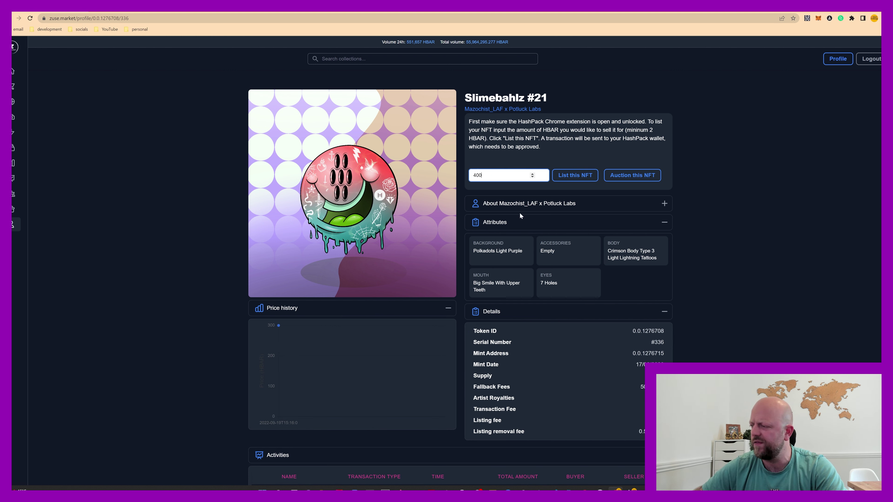
{"action": "left_click", "coordinate": [576, 178]}
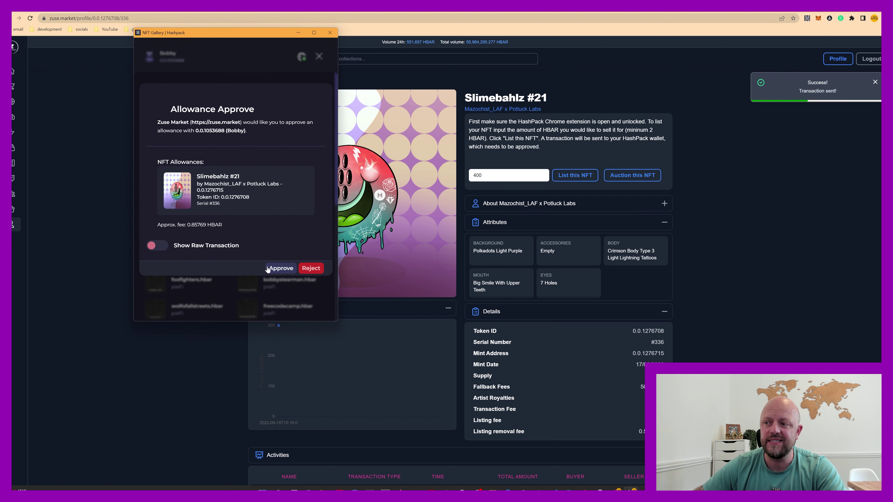
{"action": "left_click", "coordinate": [276, 270]}
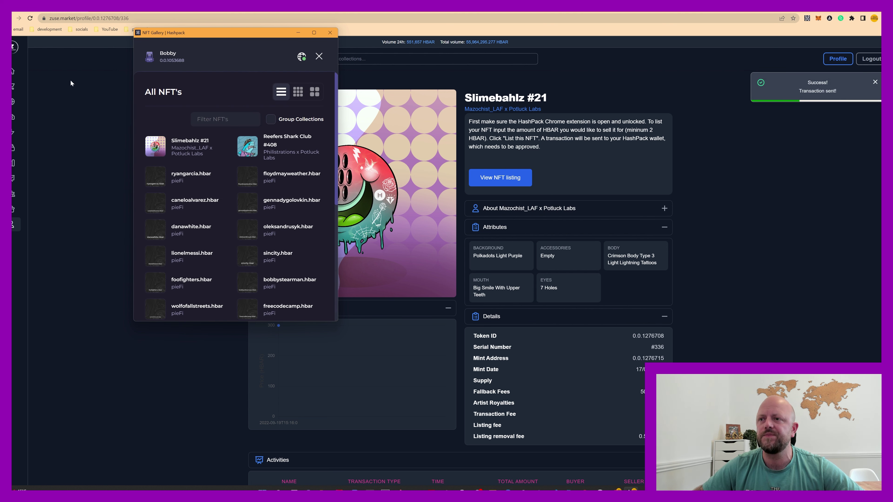
{"action": "left_click", "coordinate": [22, 228]}
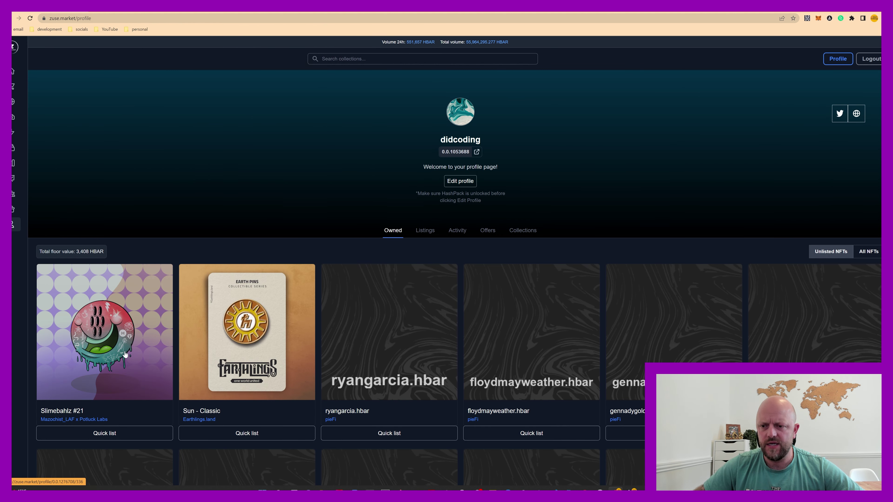
Fill Sun - Classic's Dutch auction form with a 10000 HBAR start and 5000 HBAR minimum
{"action": "scroll", "coordinate": [193, 341], "scroll_direction": "down", "scroll_amount": 5}
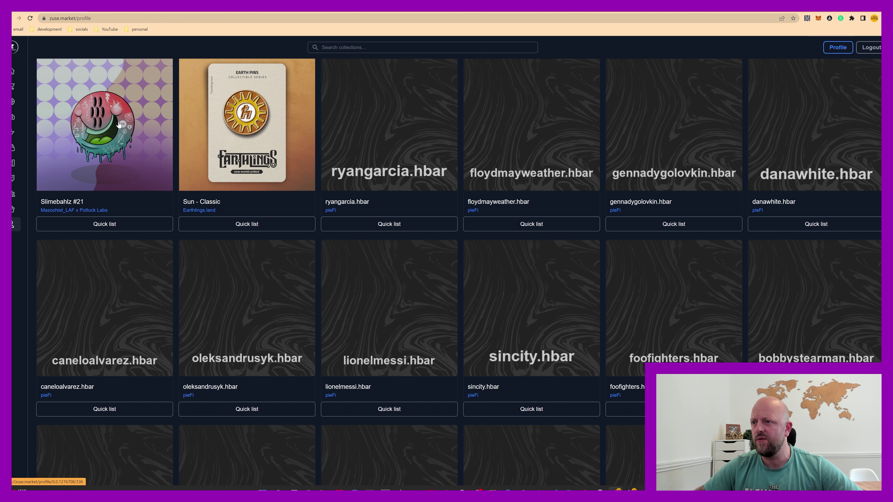
{"action": "left_click", "coordinate": [274, 128]}
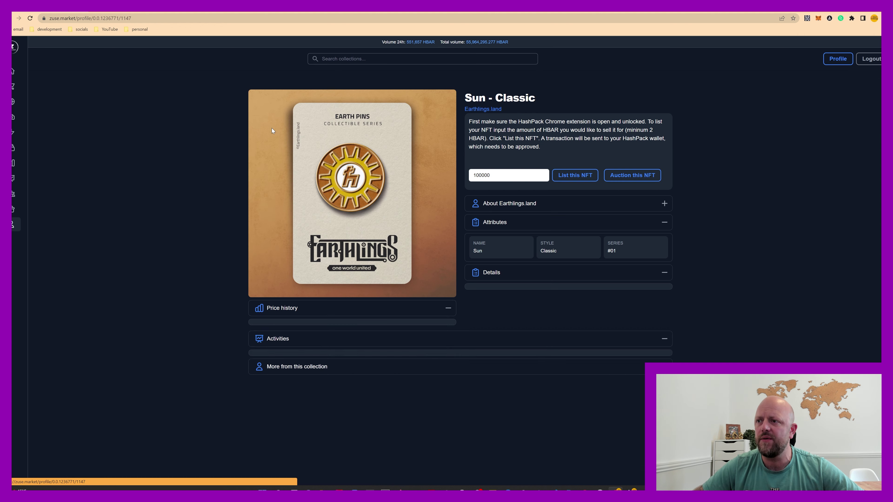
{"action": "left_click", "coordinate": [624, 179]}
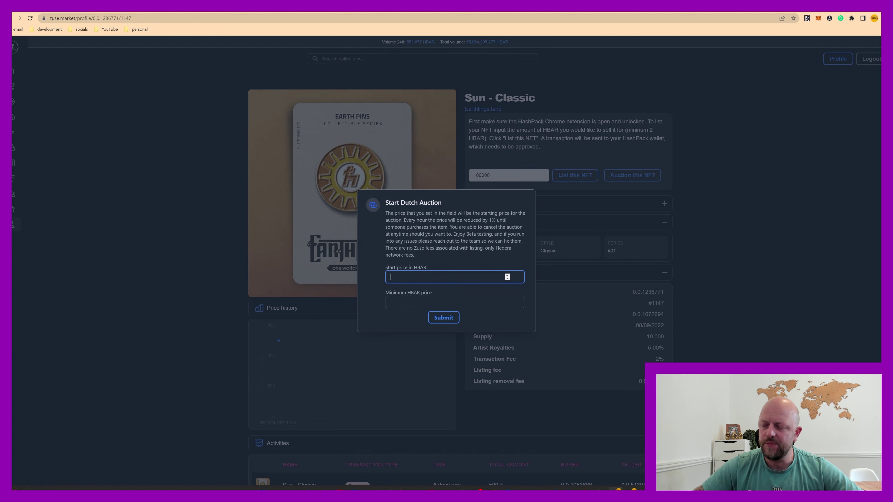
{"action": "type", "text": "100000"}
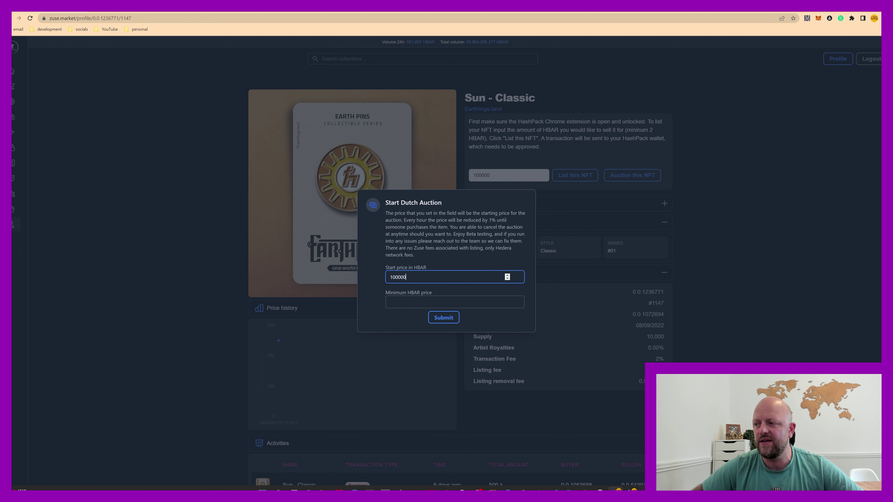
{"action": "left_click", "coordinate": [454, 302]}
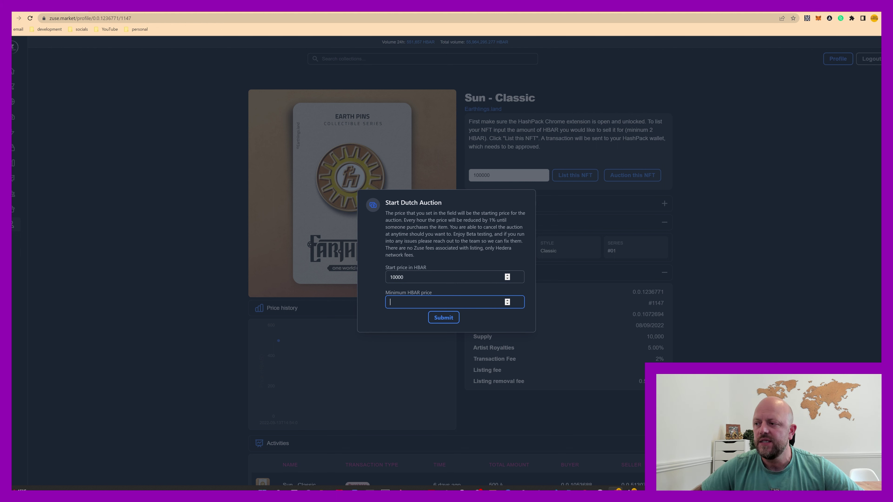
{"action": "type", "text": "50000"}
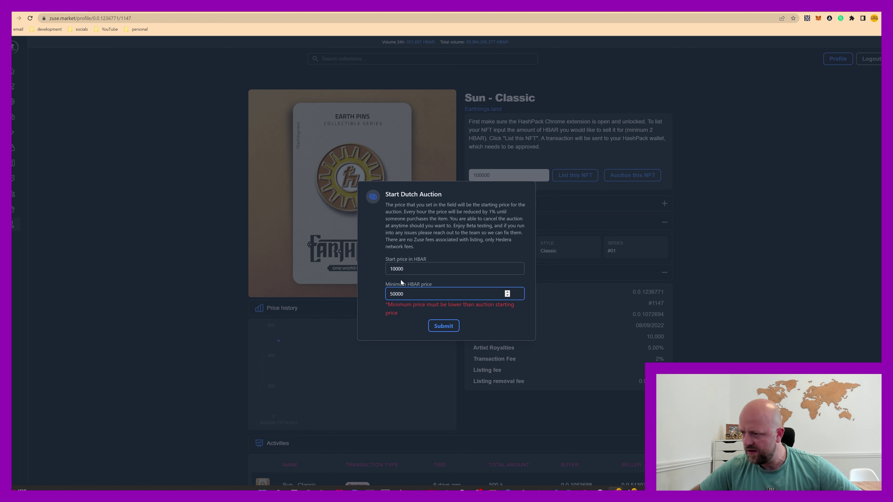
{"action": "key", "text": "BackSpace"}
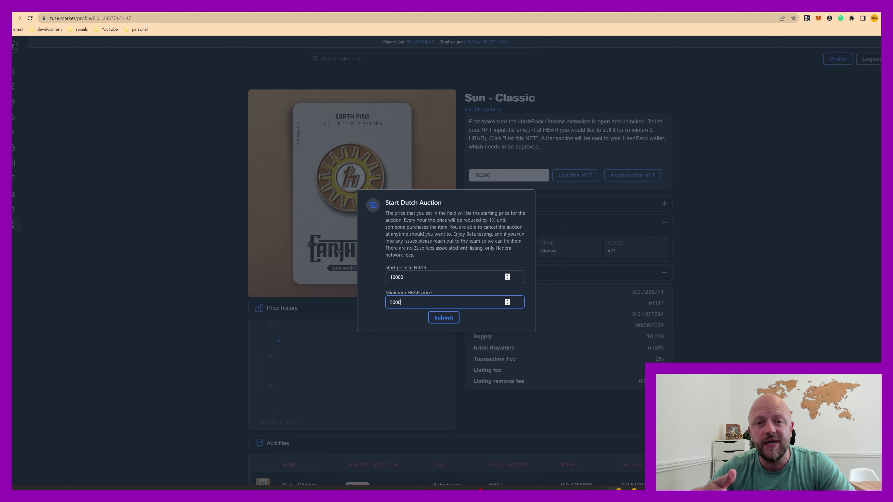
Dismiss the Start Dutch Auction form without submitting, returning to the Sun - Classic page
{"action": "left_click", "coordinate": [222, 230]}
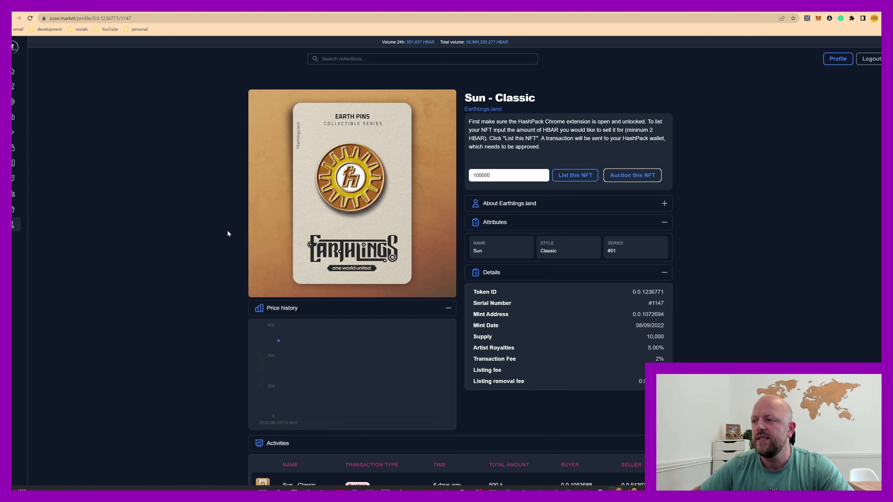